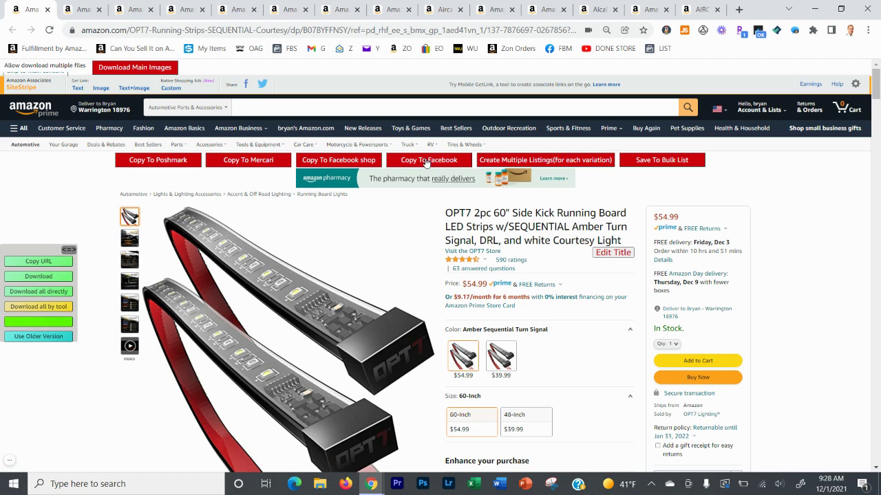
- Review the title and price of the OPT7 running board LED strips and copy the listing to Facebook
drag(445, 210, 591, 223)
scroll(596, 364, down, 5)
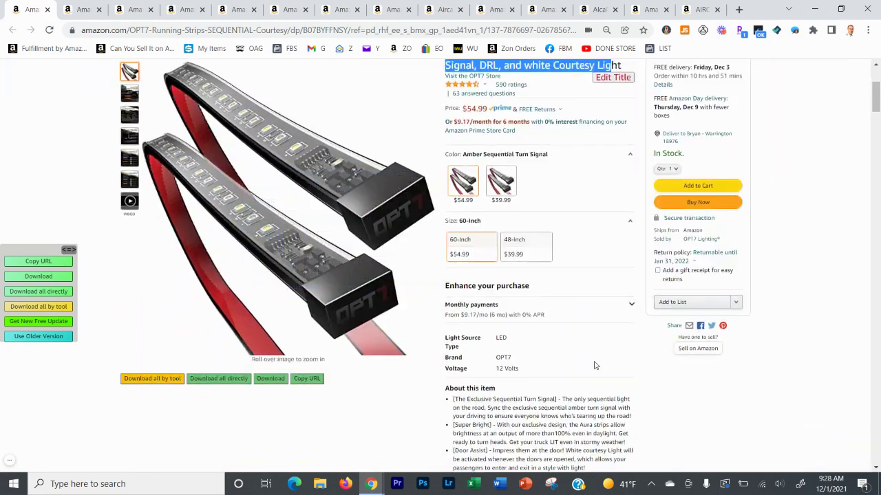
scroll(555, 275, up, 3)
scroll(588, 260, up, 2)
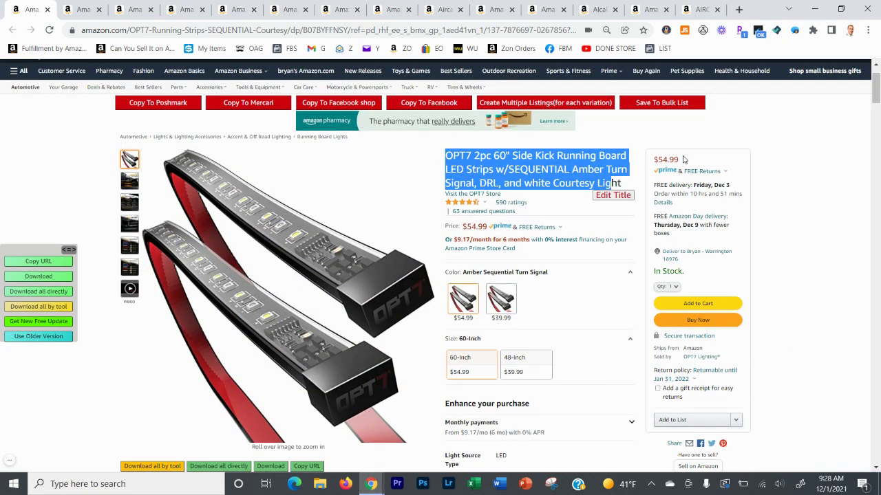
click(684, 146)
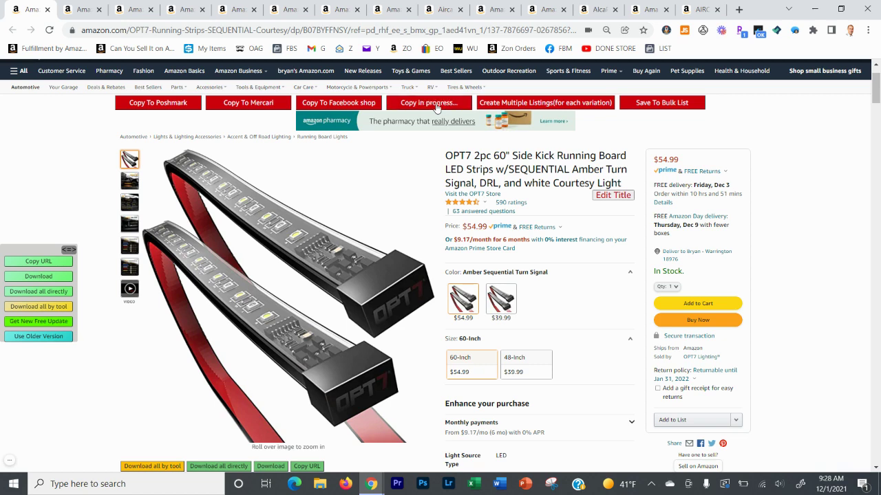
click(436, 108)
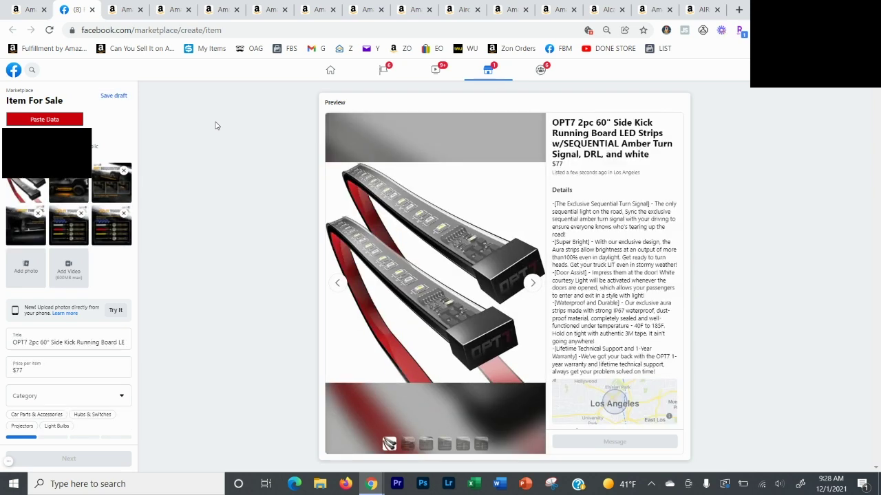
- Add the product tags Accent, Road, Lighting, Running, Board and Lights to the Facebook Marketplace listing
click(129, 9)
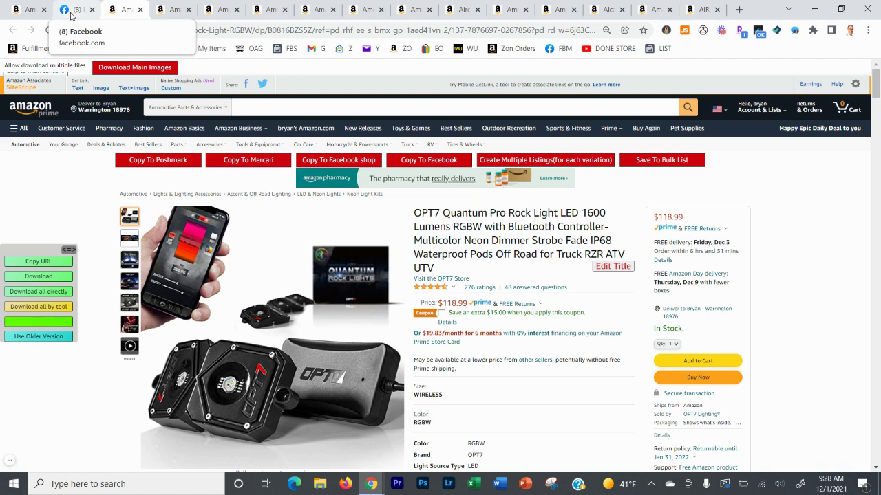
click(71, 11)
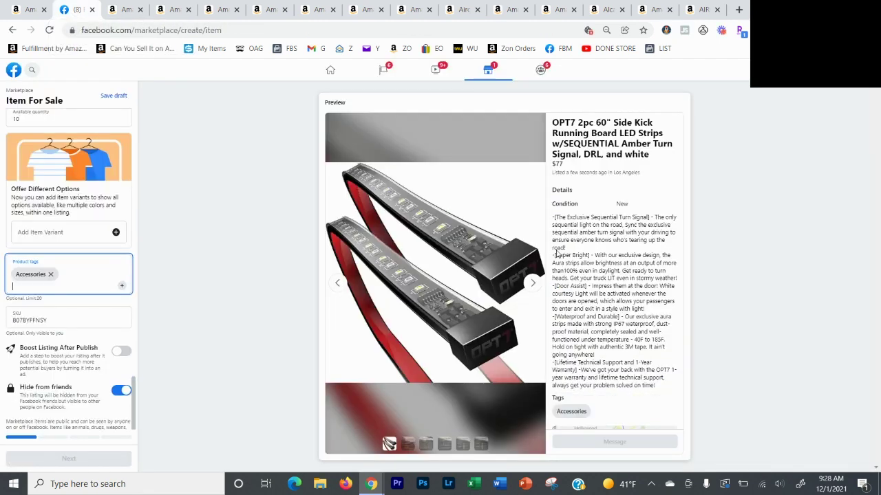
text(Accent)
key(Return)
text(Road)
key(Return)
text(Lighting)
key(Return)
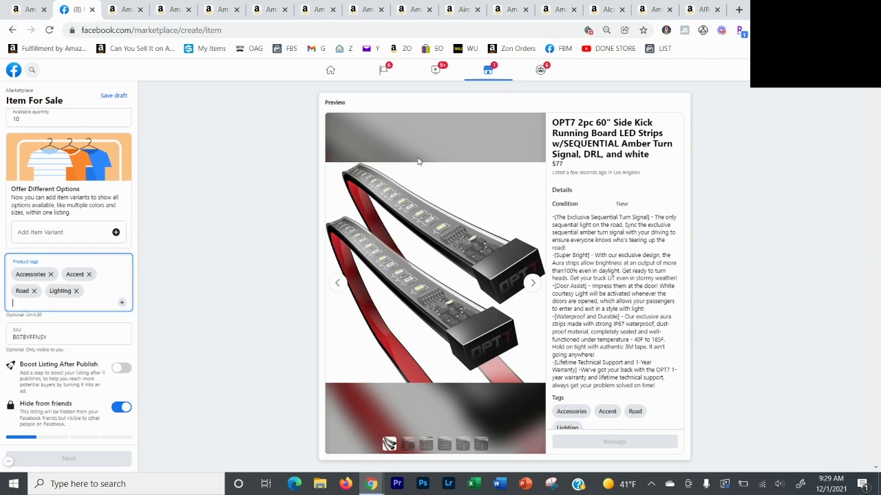
text(Running)
key(Return)
text(Board)
key(Return)
text(Lights)
key(Return)
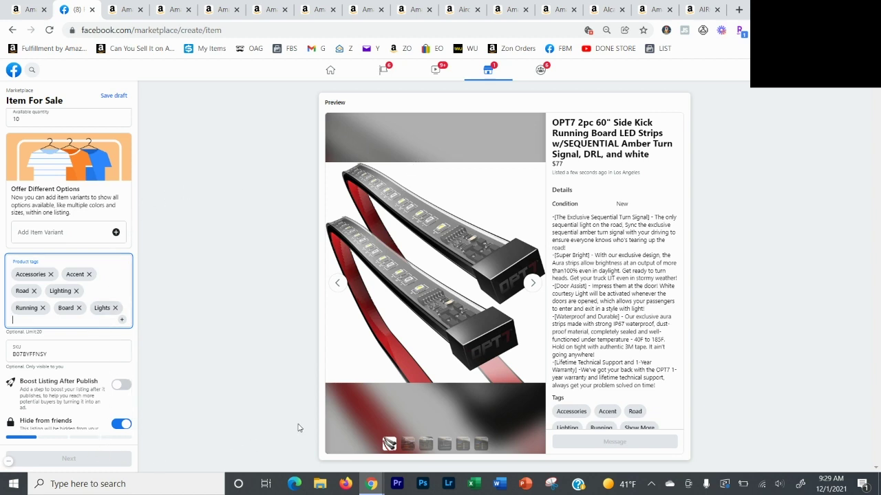
click(114, 9)
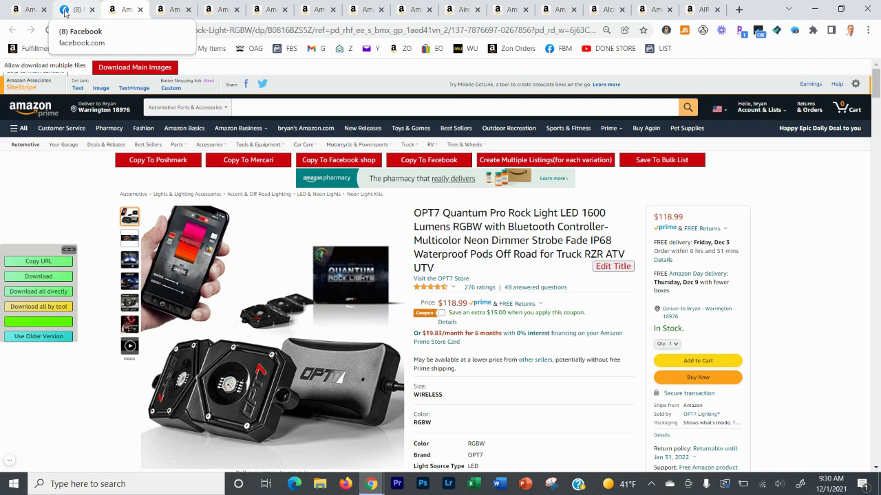
click(64, 13)
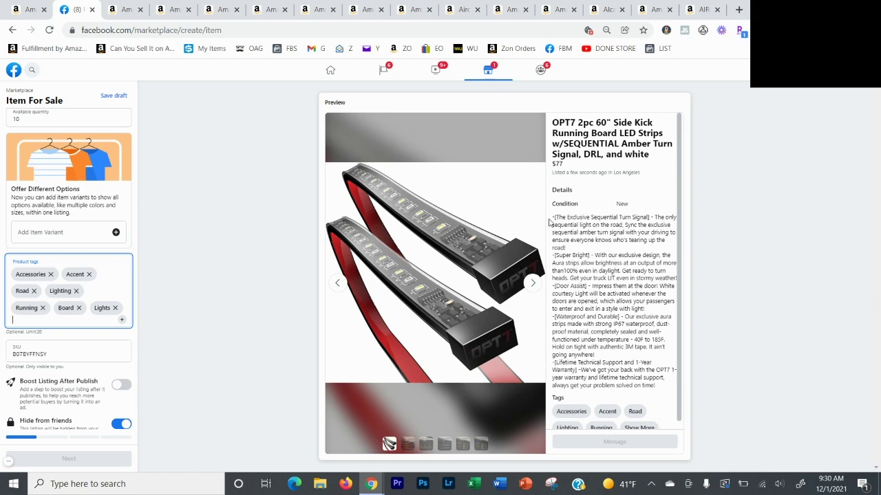
- Check stock on the open Amazon product pages and close the OZ-USA Raptor seat belt covers and TongSheng door handle trim pages
click(121, 17)
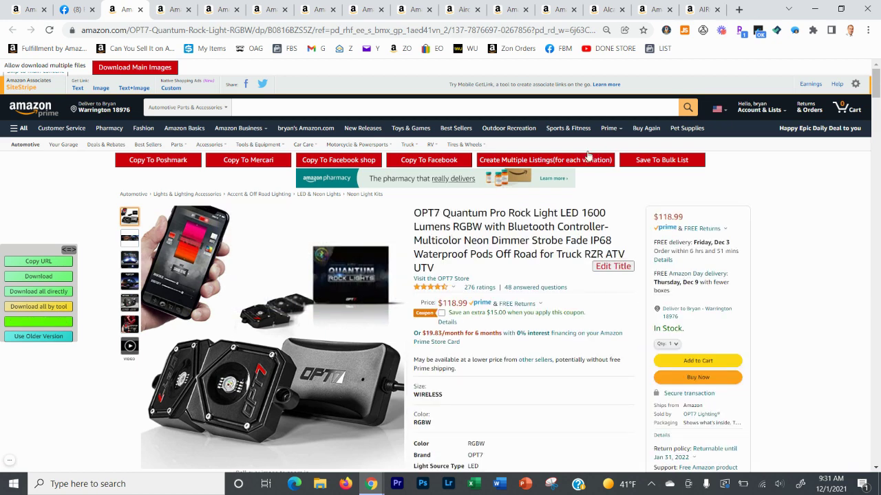
click(167, 7)
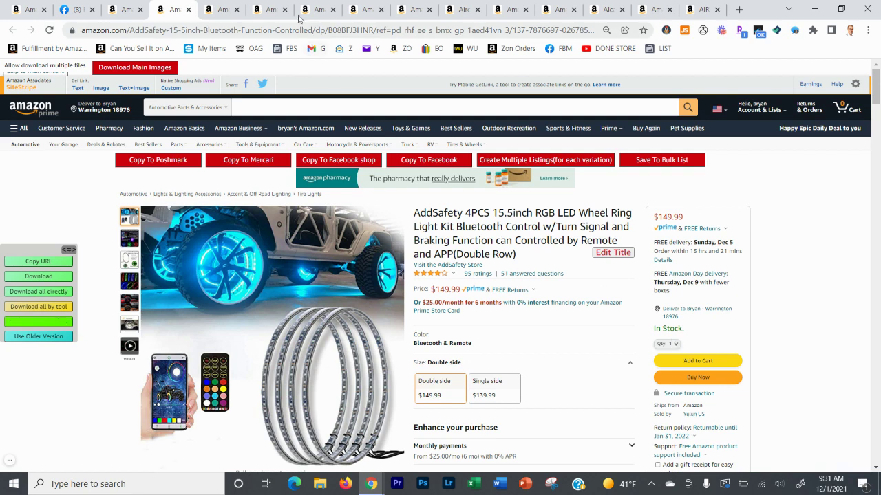
click(221, 9)
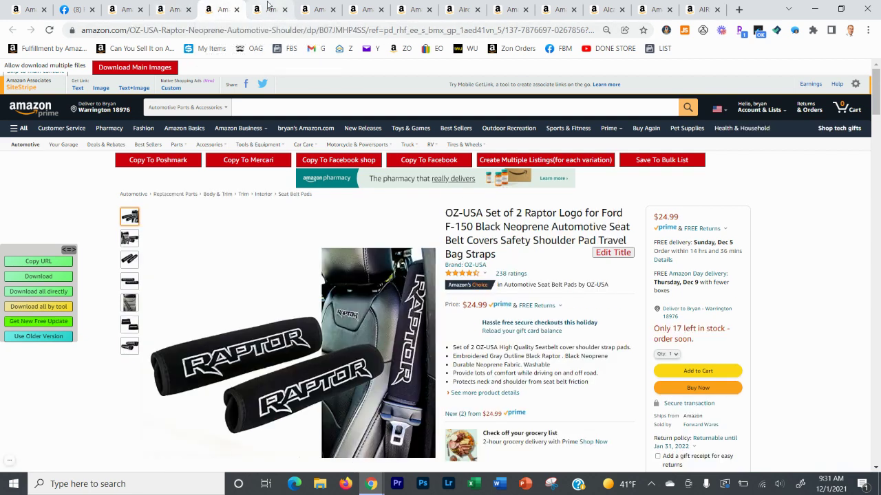
drag(654, 328, 710, 342)
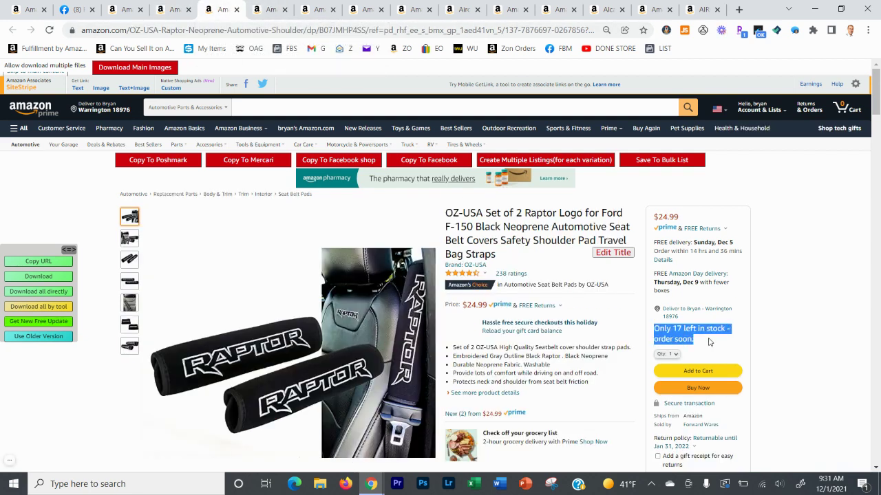
click(706, 343)
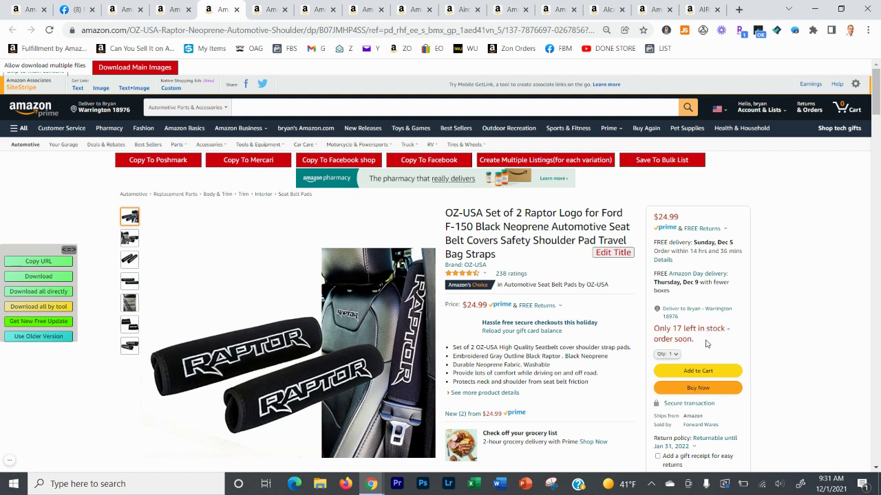
drag(705, 342, 657, 329)
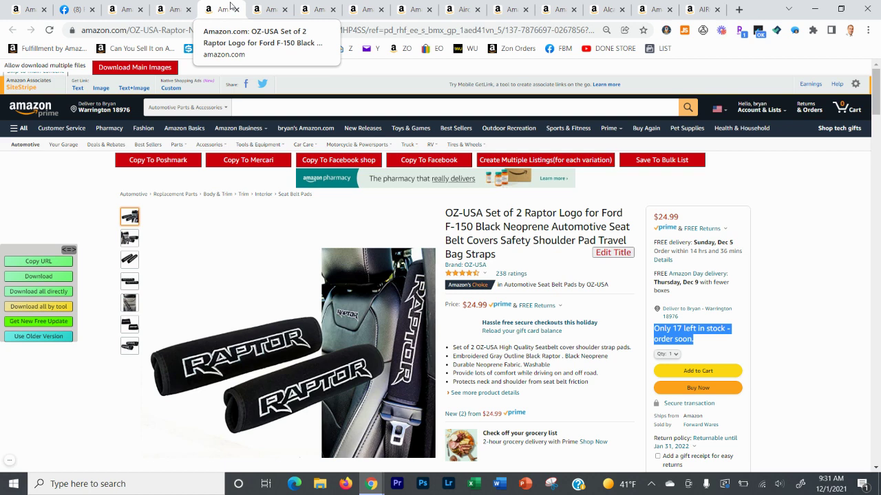
click(235, 9)
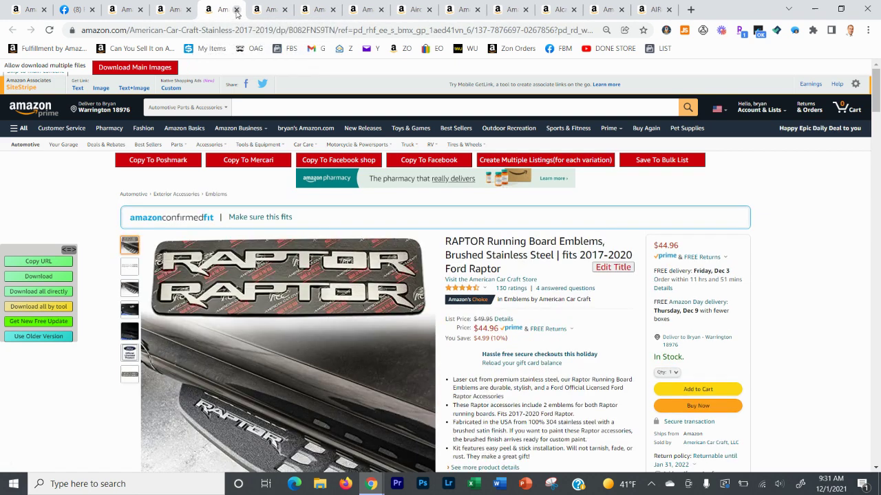
click(274, 10)
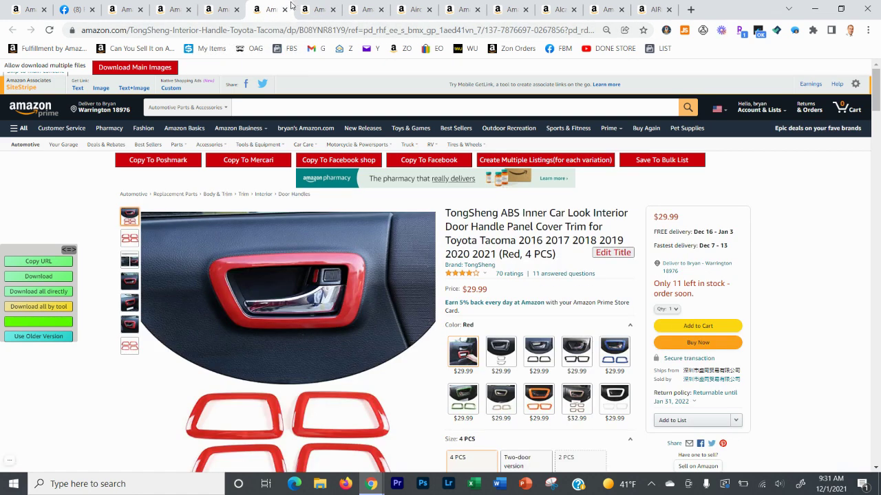
click(284, 10)
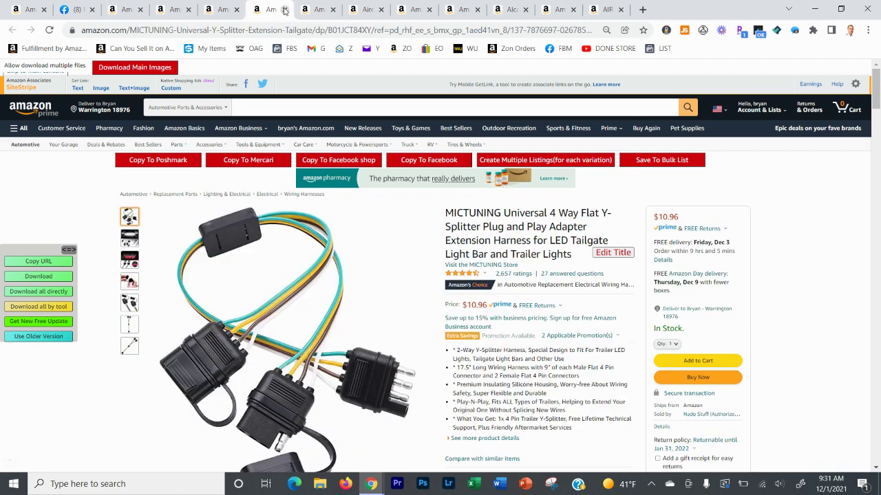
- Check availability on the remaining product pages, from the Sun Joe chain saw onward, and close the LASIEYO mini chainsaw page
click(315, 10)
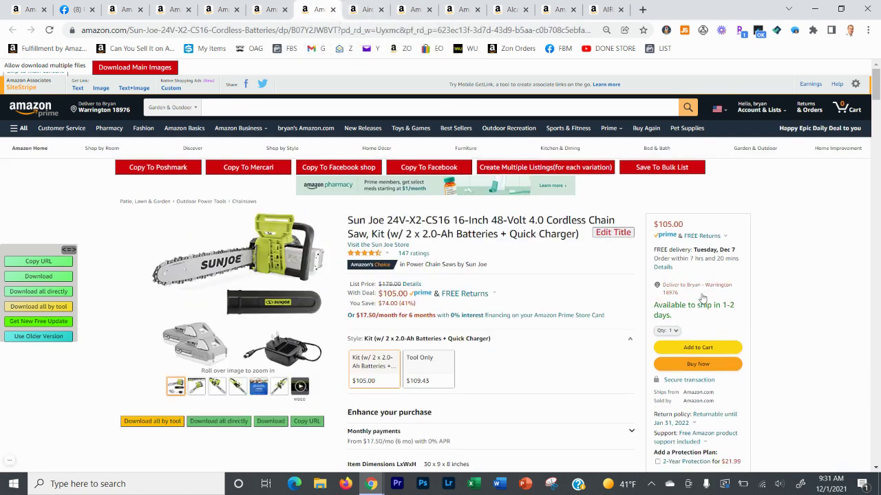
drag(650, 305, 692, 316)
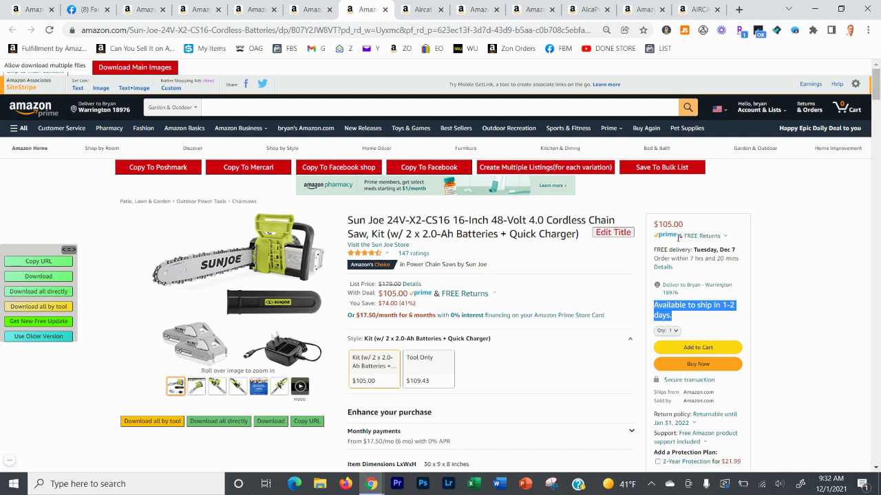
click(649, 208)
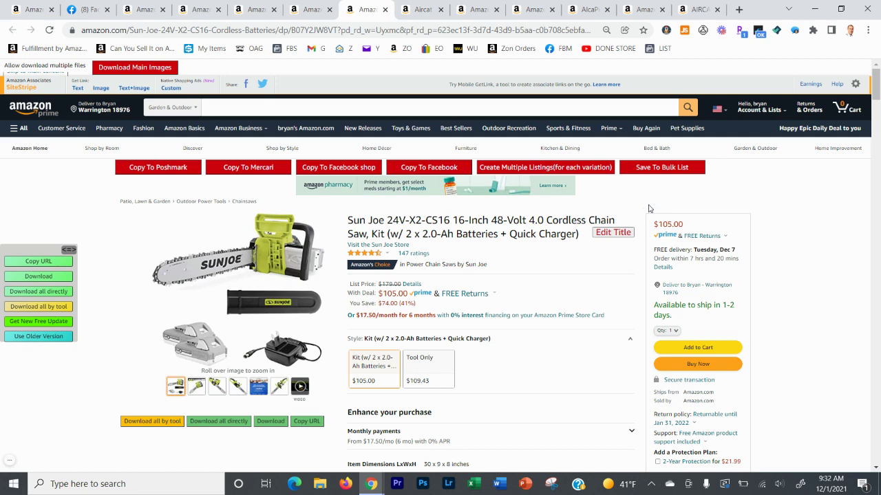
click(422, 8)
click(482, 6)
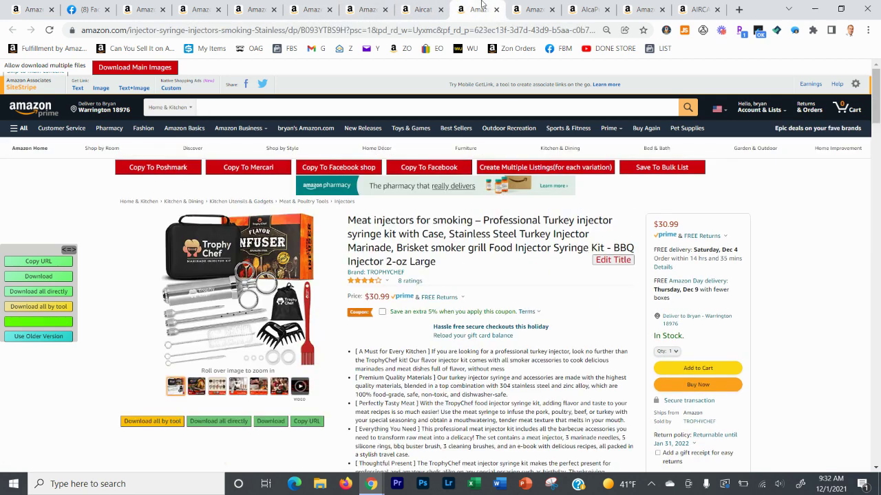
click(527, 7)
click(582, 7)
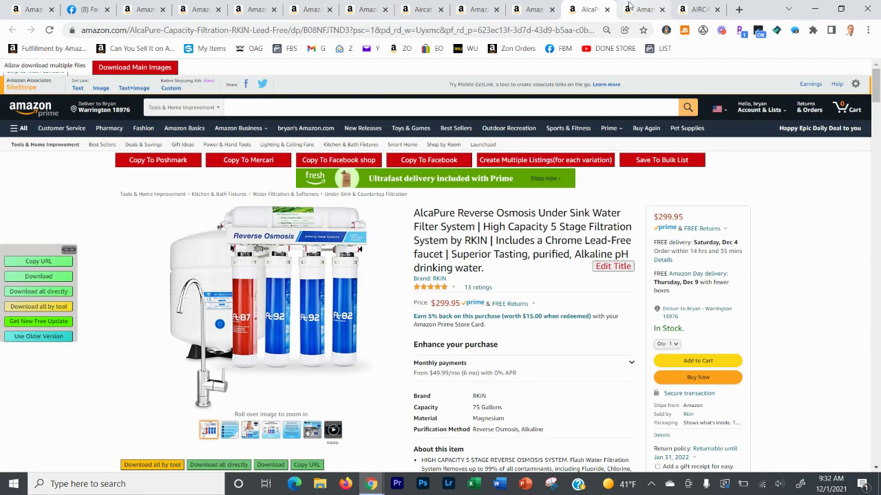
click(628, 7)
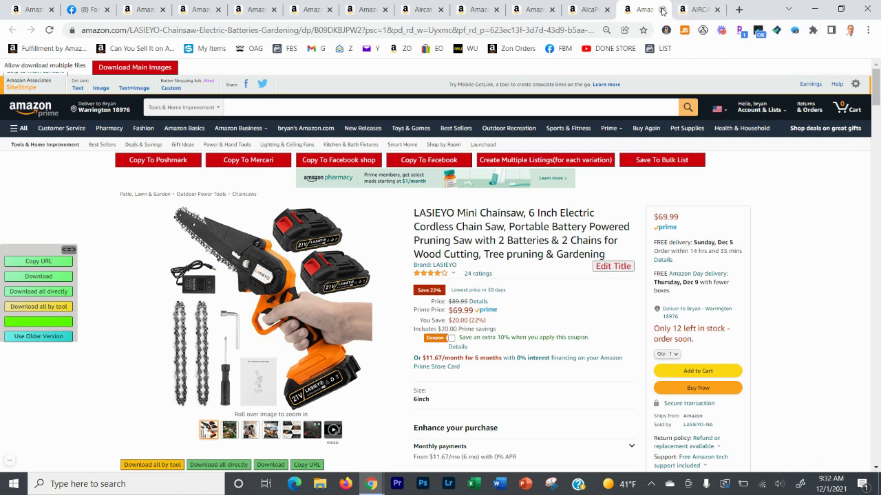
click(662, 10)
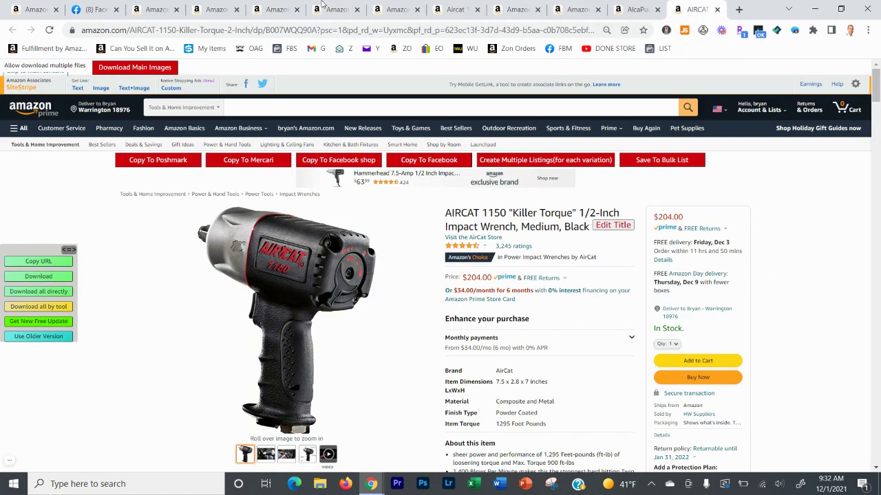
- Look through the full product pages of the OPT7 rock lights, AddSafety wheel ring lights, RAPTOR emblems and MICTUNING splitter harness
click(154, 10)
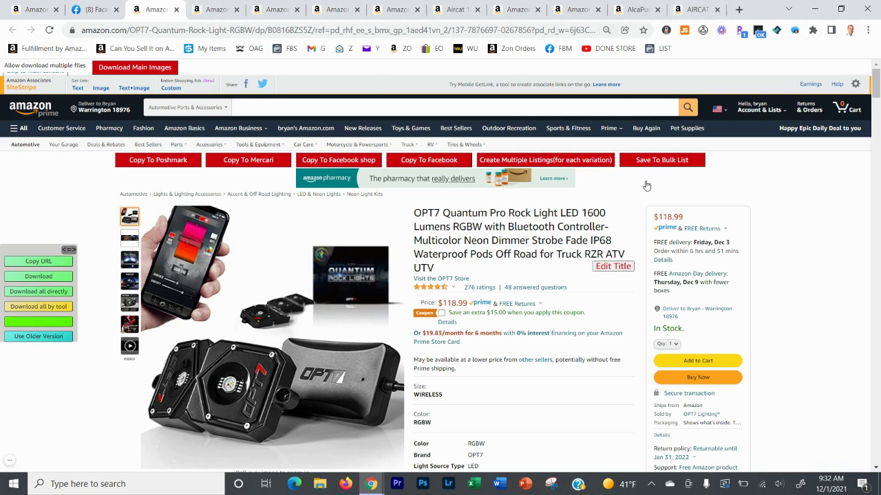
scroll(651, 162, down, 15)
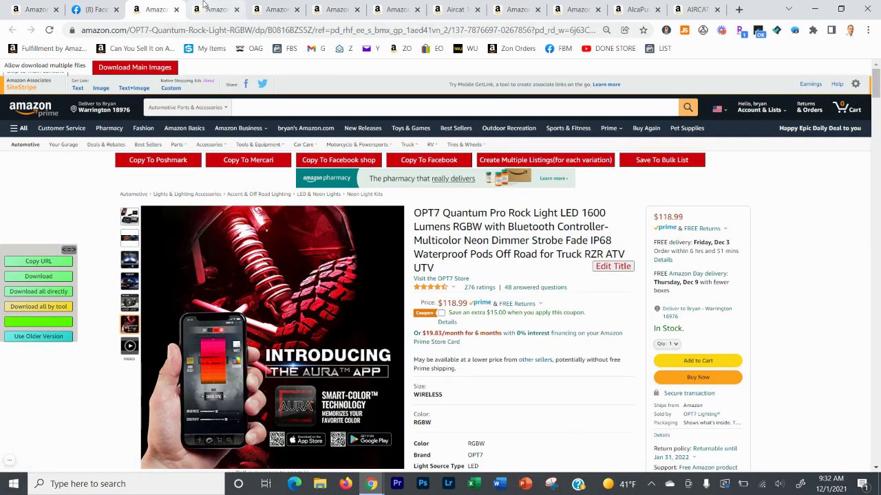
click(205, 8)
scroll(643, 164, down, 15)
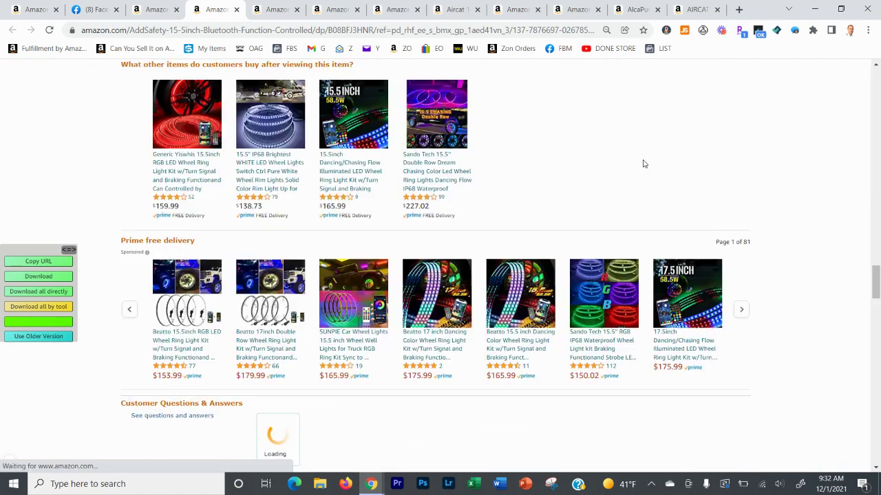
scroll(643, 164, up, 15)
click(286, 11)
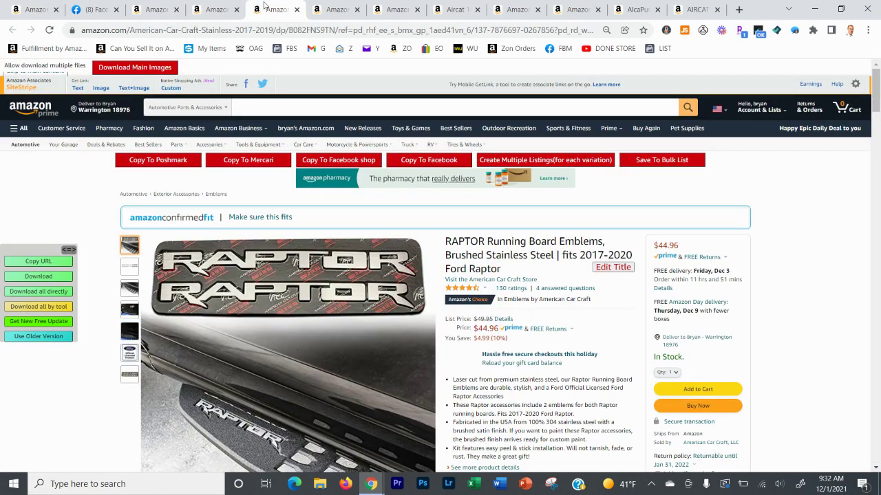
scroll(679, 157, down, 15)
scroll(626, 150, up, 15)
click(336, 9)
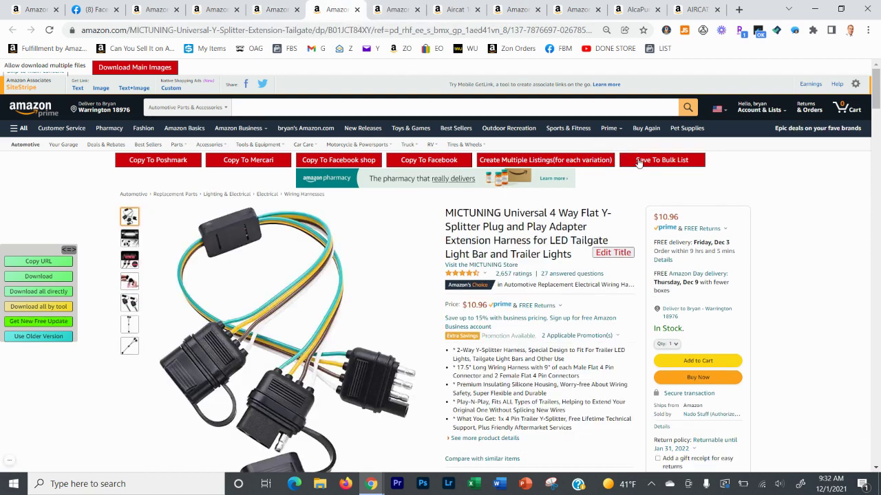
scroll(634, 156, down, 15)
scroll(634, 155, up, 15)
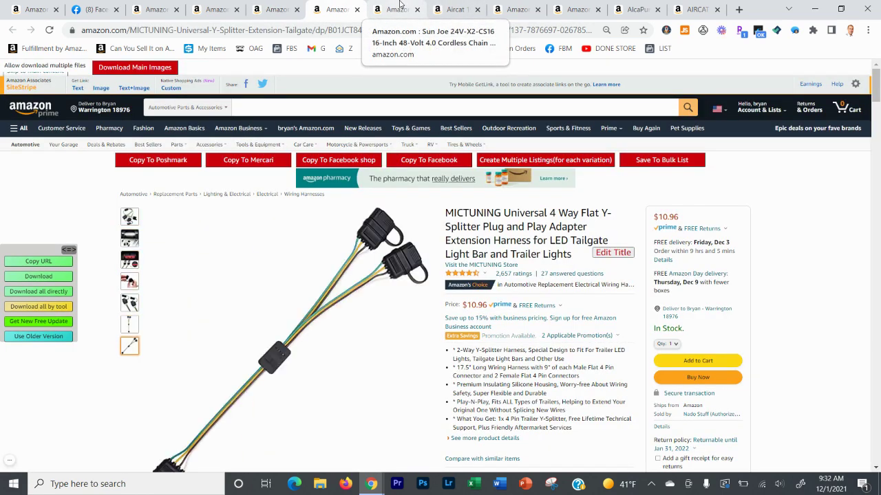
- Look through the full product pages of the Sun Joe chain saw, the Aircat 1056-XL impact wrench and the meat injector kit
click(400, 8)
scroll(447, 172, down, 15)
scroll(447, 172, up, 15)
click(453, 10)
scroll(501, 31, down, 10)
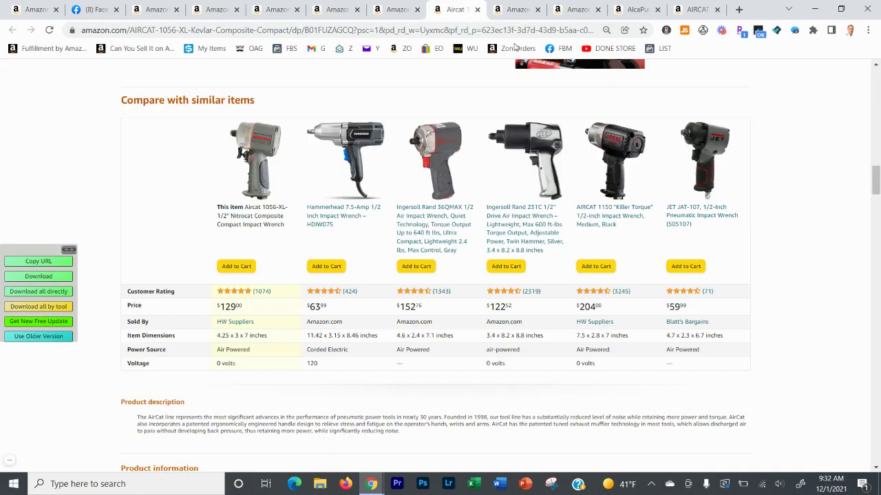
scroll(501, 30, down, 15)
scroll(511, 9, up, 20)
click(510, 8)
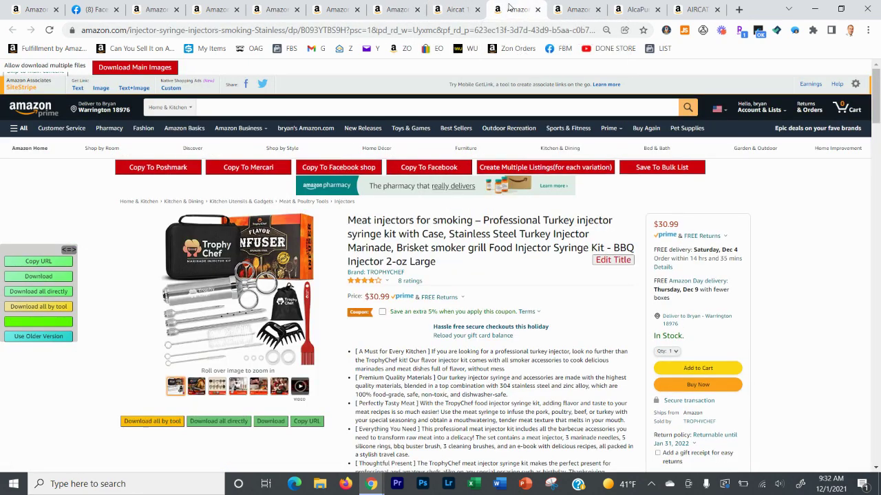
scroll(511, 8, down, 15)
scroll(550, 9, up, 20)
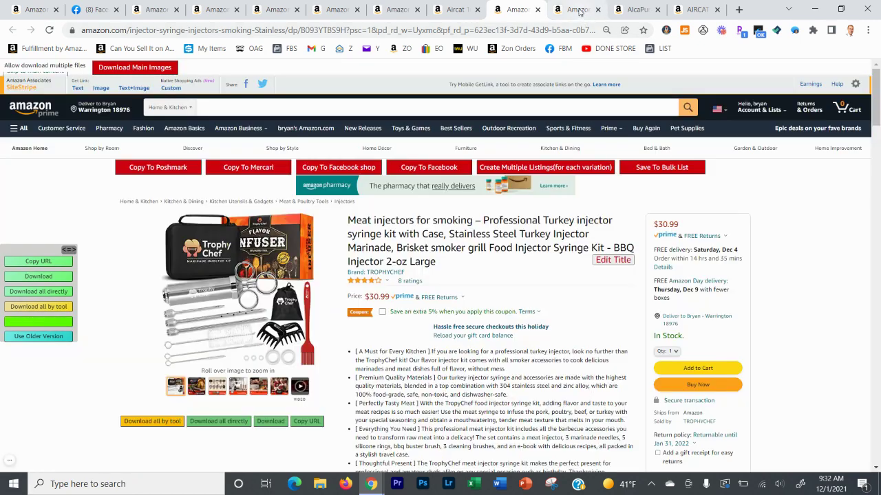
- Save the PowerSmart hedge trimmer, AlcaPure reverse osmosis system and AIRCAT 1150 impact wrench pages to the bulk list
click(580, 9)
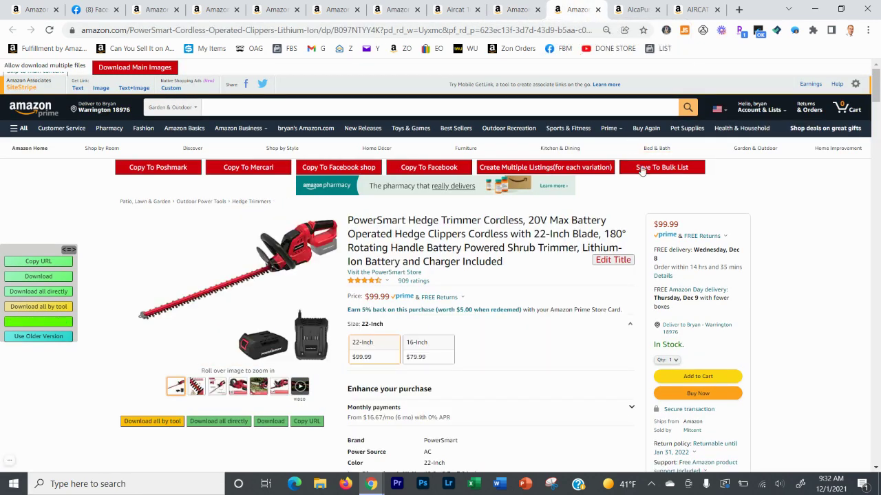
scroll(641, 170, down, 15)
scroll(641, 170, up, 15)
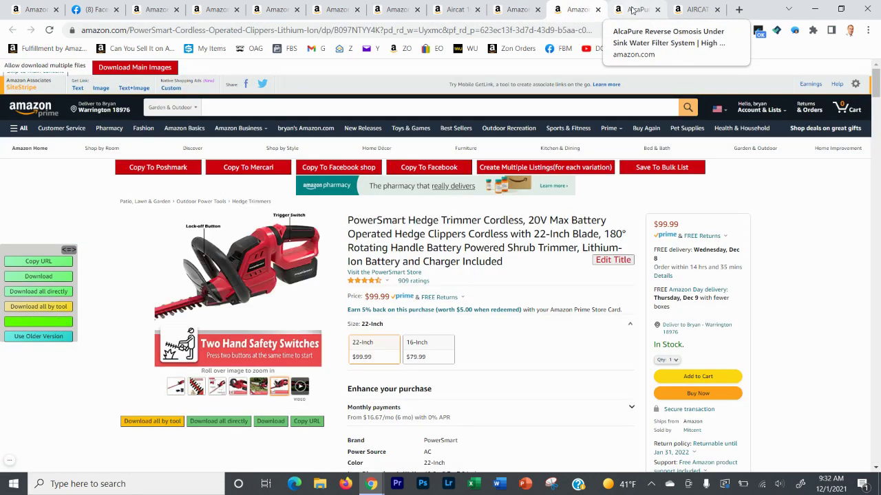
click(632, 10)
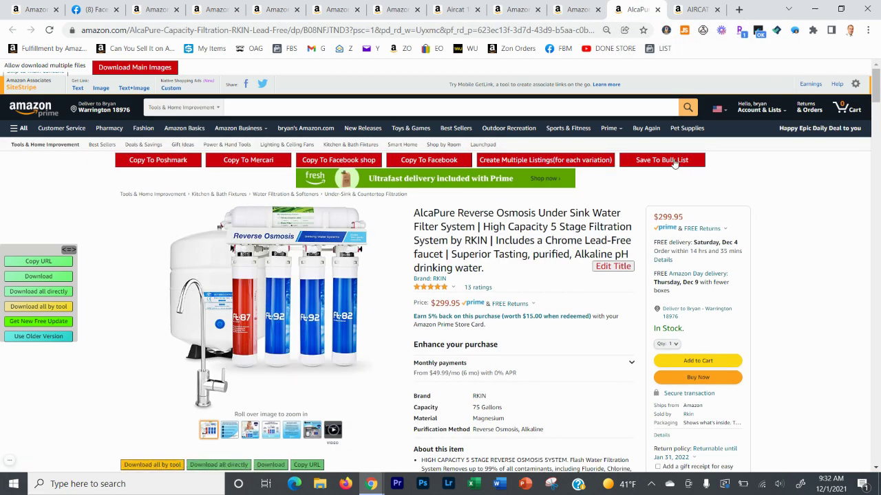
scroll(674, 162, down, 20)
scroll(674, 162, up, 20)
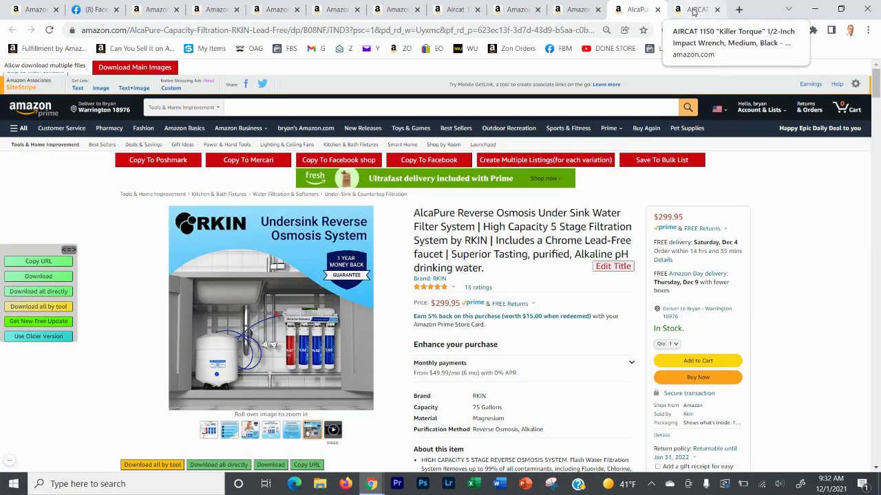
click(693, 9)
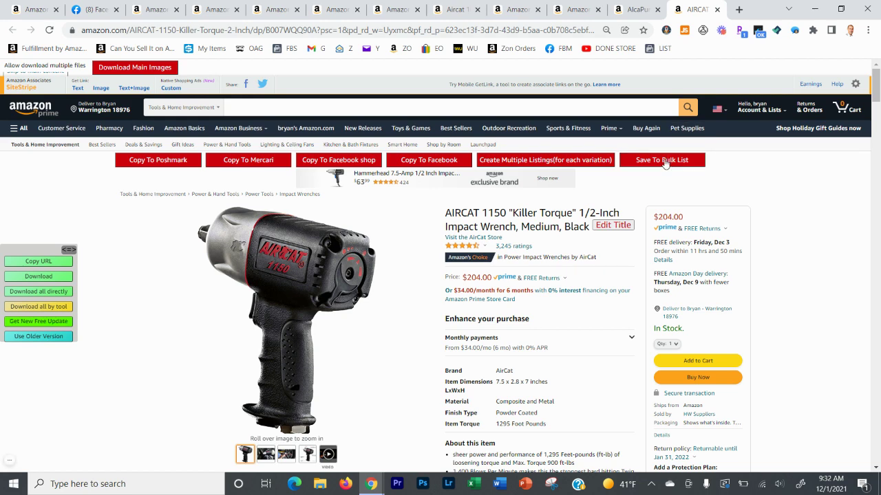
scroll(666, 162, down, 10)
scroll(665, 162, up, 10)
mouse_move(307, 454)
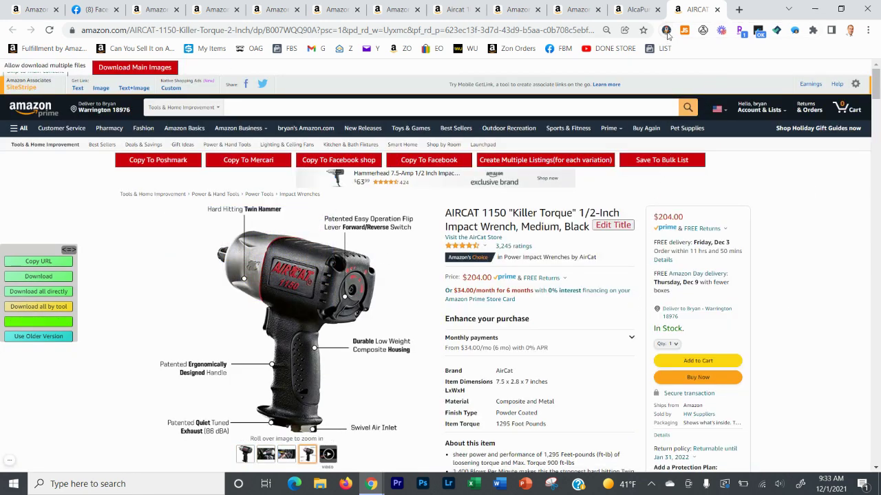
- Move the AIRCAT 1150 page into its own browser window and review the listing extension's saved bulk items
drag(695, 9, 633, 155)
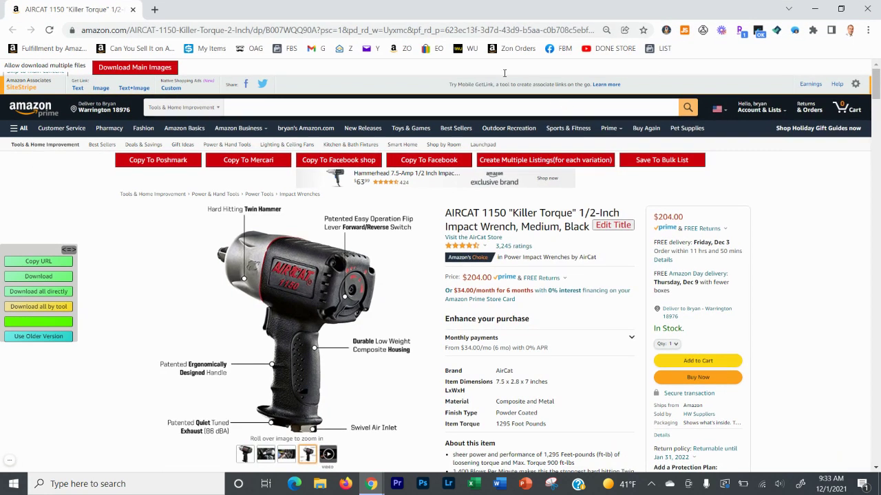
click(666, 29)
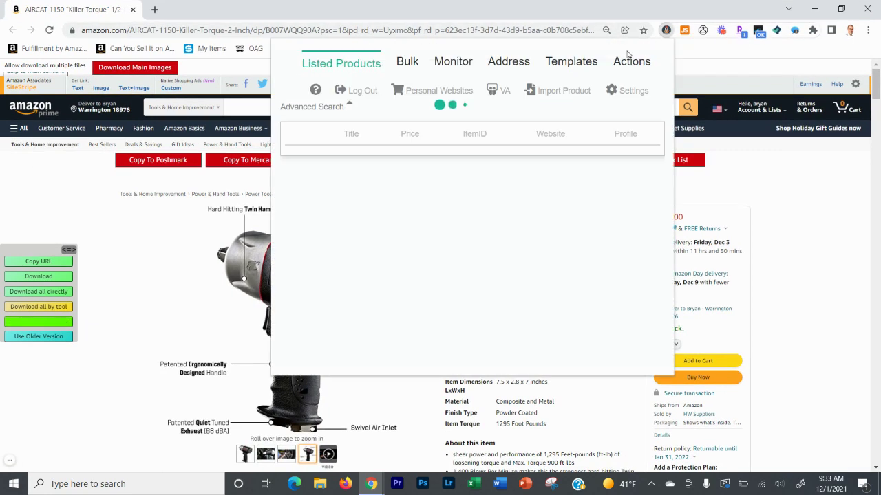
click(416, 69)
scroll(435, 289, down, 5)
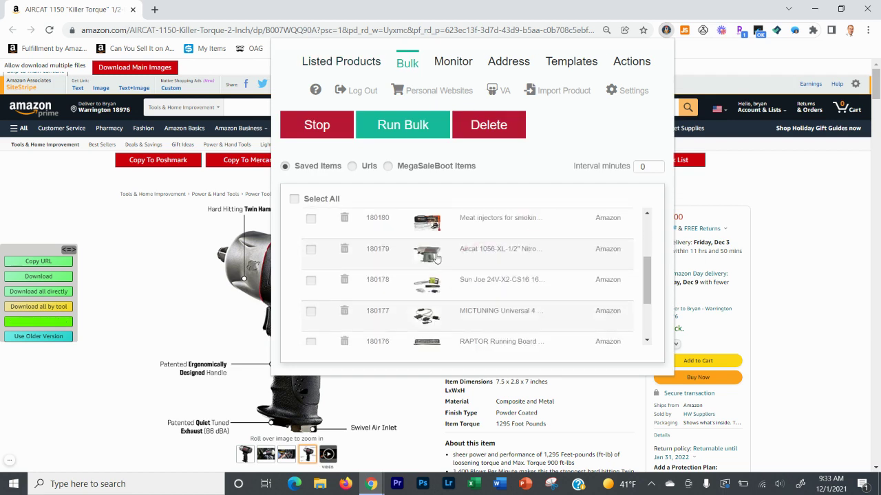
scroll(435, 289, up, 6)
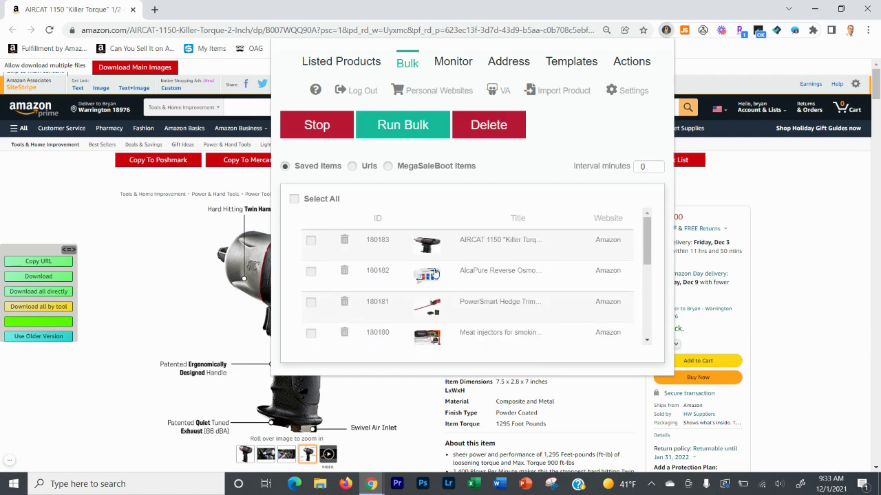
scroll(436, 289, down, 3)
scroll(436, 289, down, 2)
scroll(436, 289, up, 6)
- Review the listing extension's settings, including the profit percentage and the marketplace chosen for Run Bulk
click(628, 94)
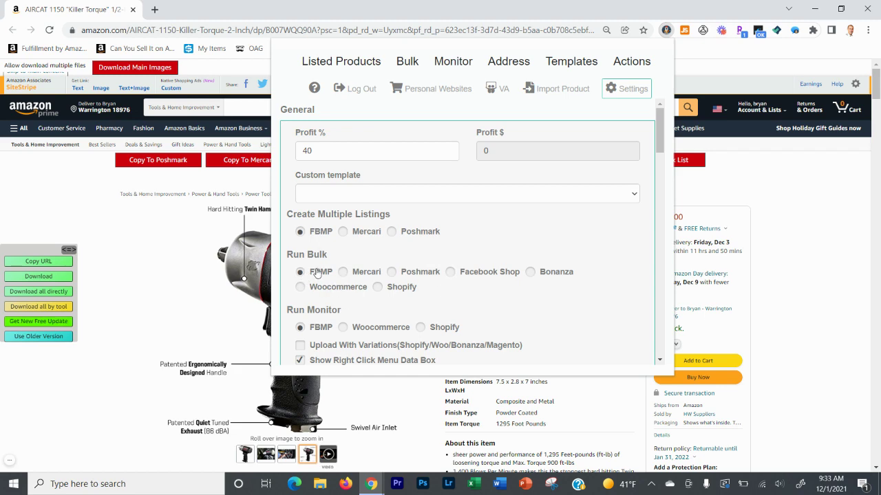
scroll(337, 255, down, 15)
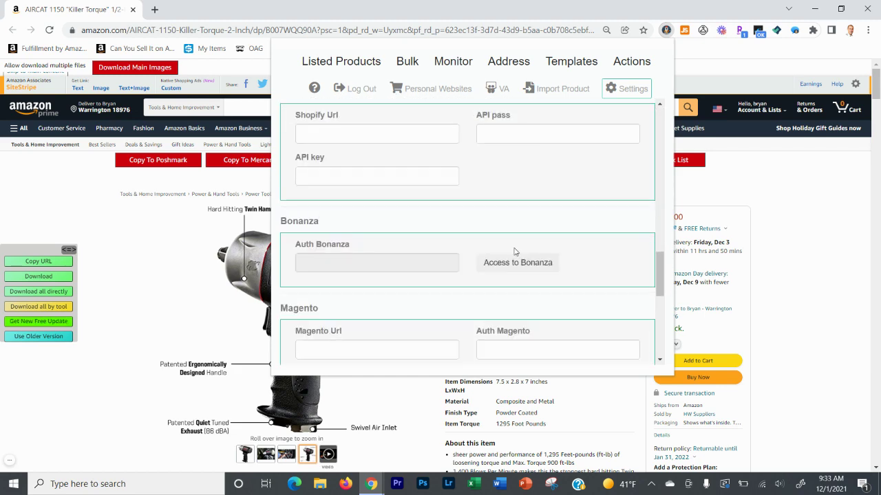
scroll(523, 275, down, 6)
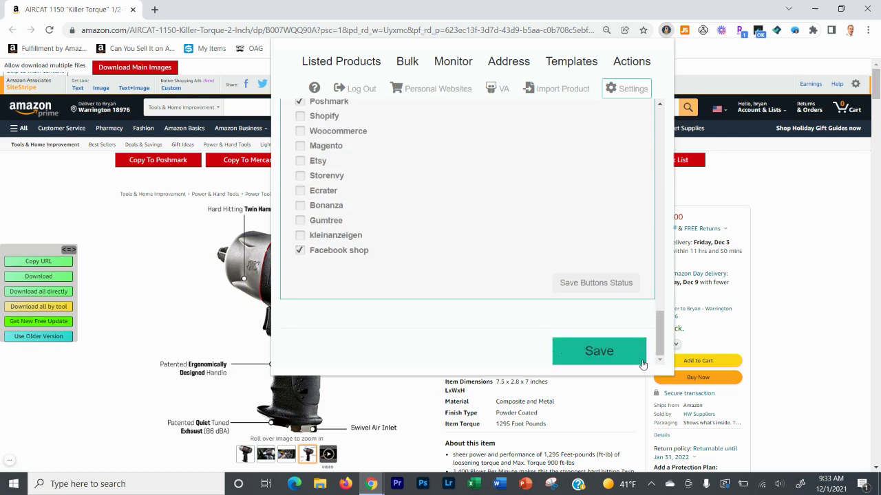
- Select all saved items in the bulk list and start the bulk listing run
click(407, 62)
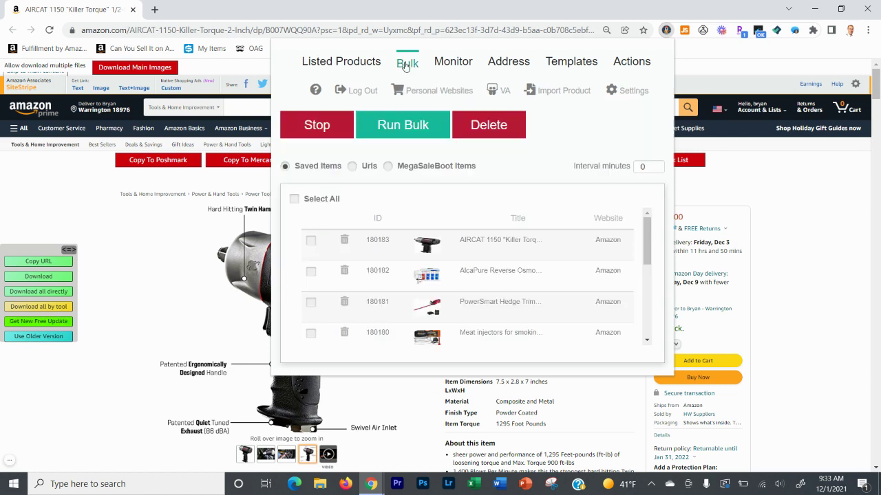
click(295, 199)
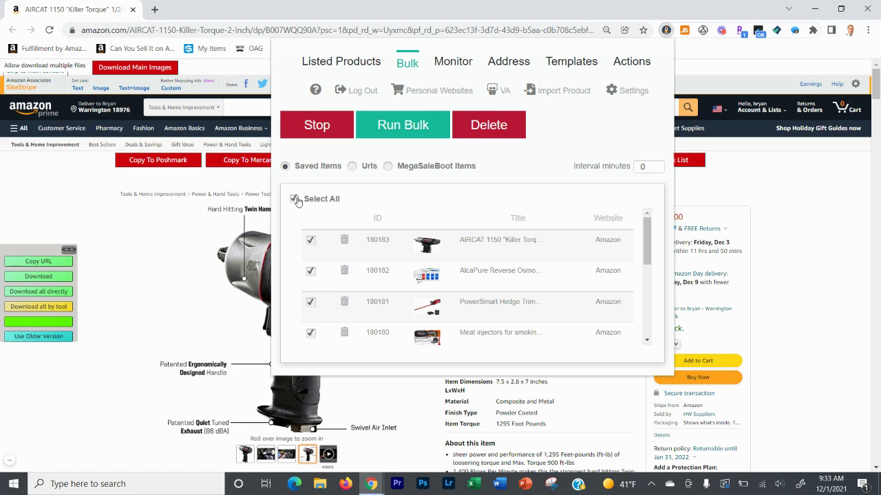
click(386, 122)
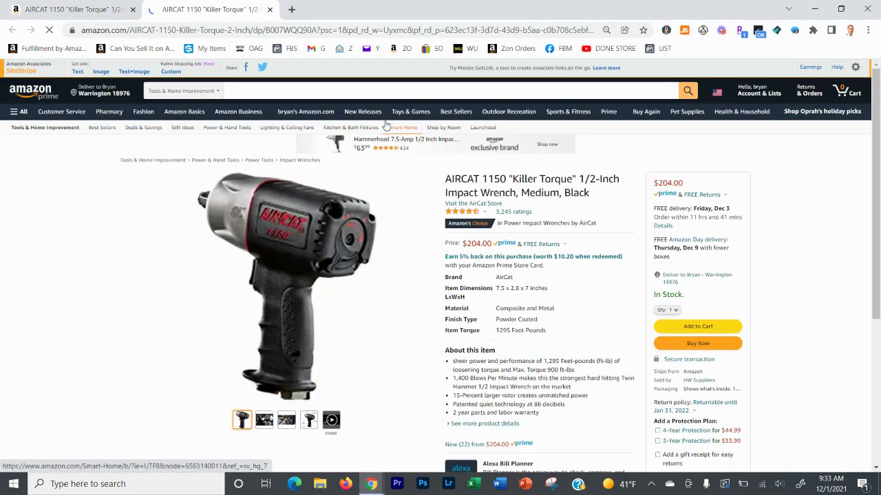